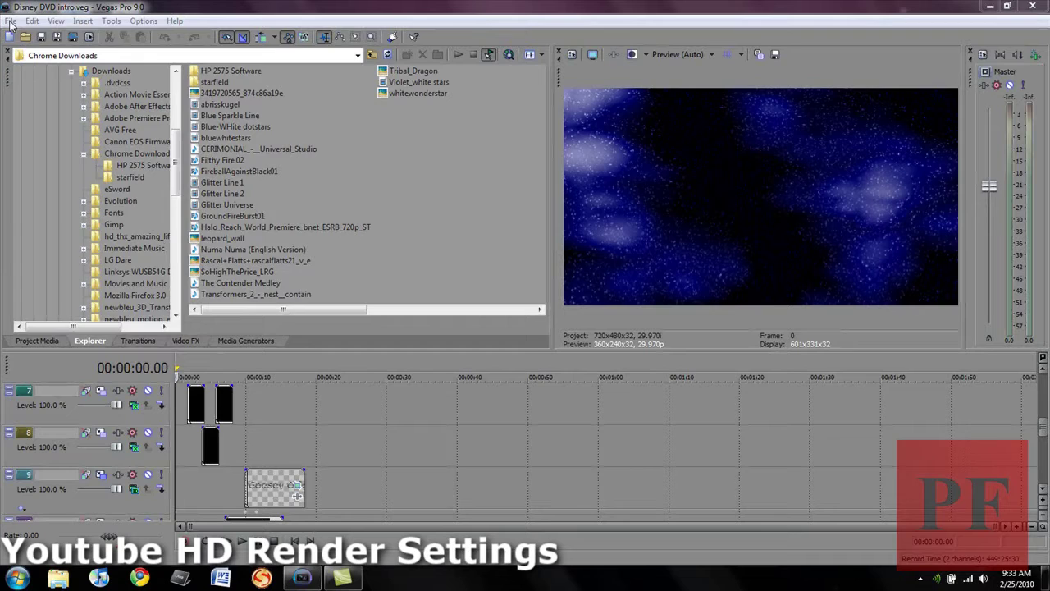
- Open the File menu for the Disney DVD intro project
{"action": "left_click", "coordinate": [11, 22]}
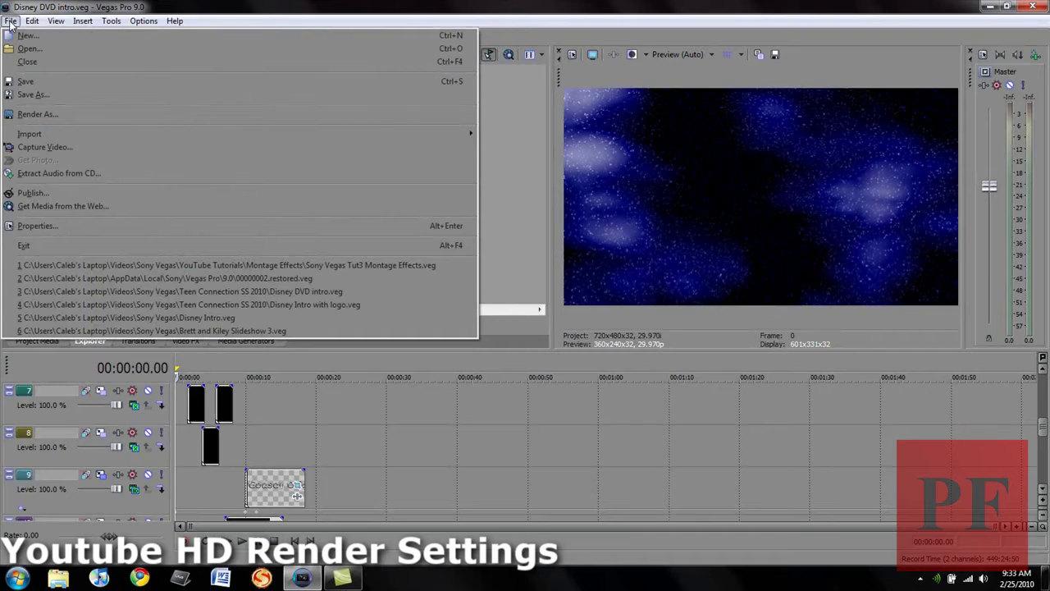
- Start Render As and set the output type to Windows Media Video V11
{"action": "left_click", "coordinate": [24, 115]}
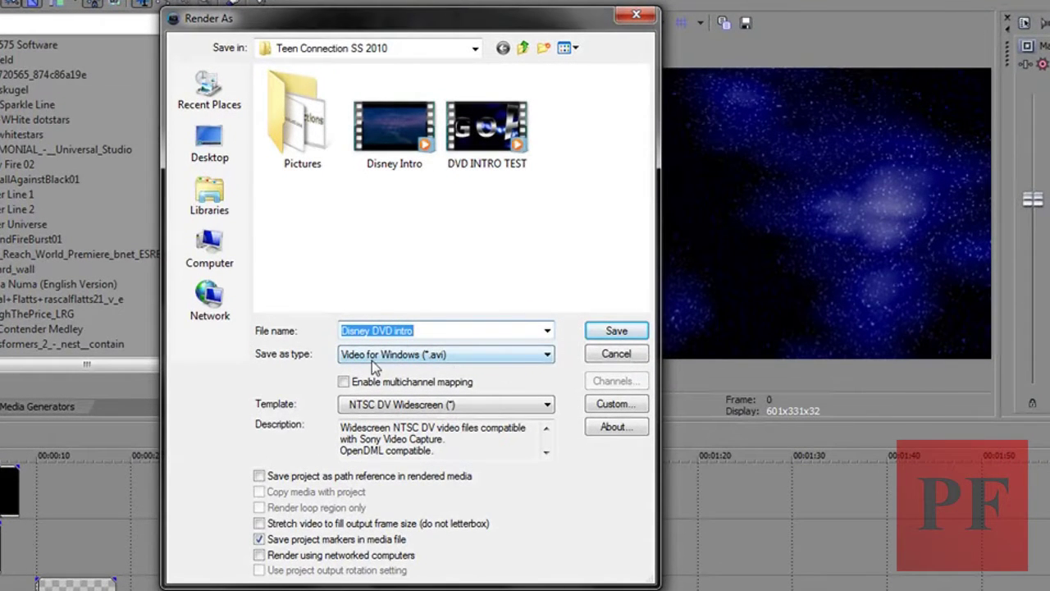
{"action": "left_click", "coordinate": [398, 357]}
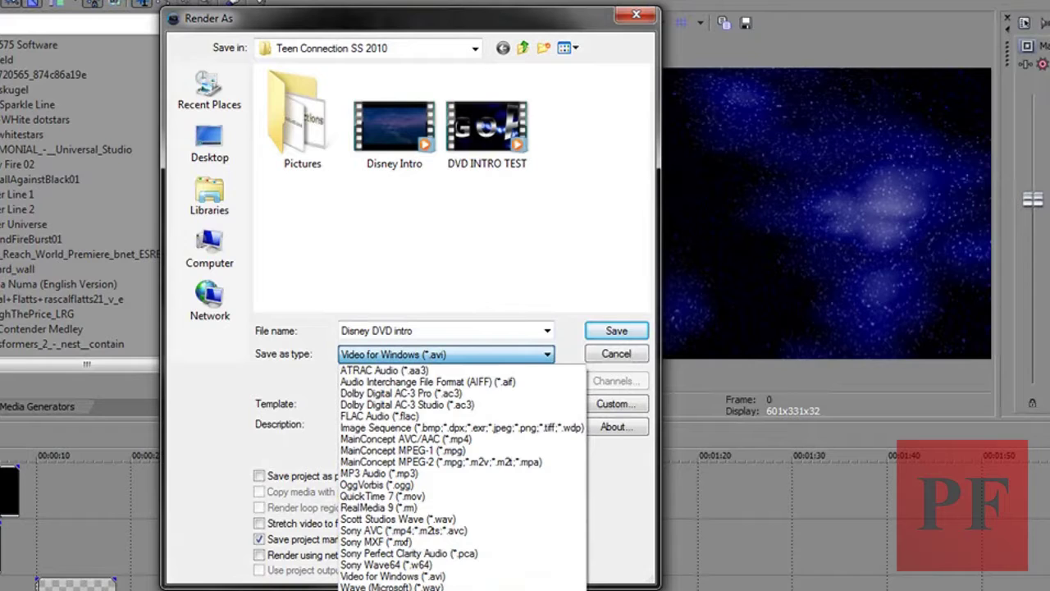
{"action": "left_click", "coordinate": [386, 589]}
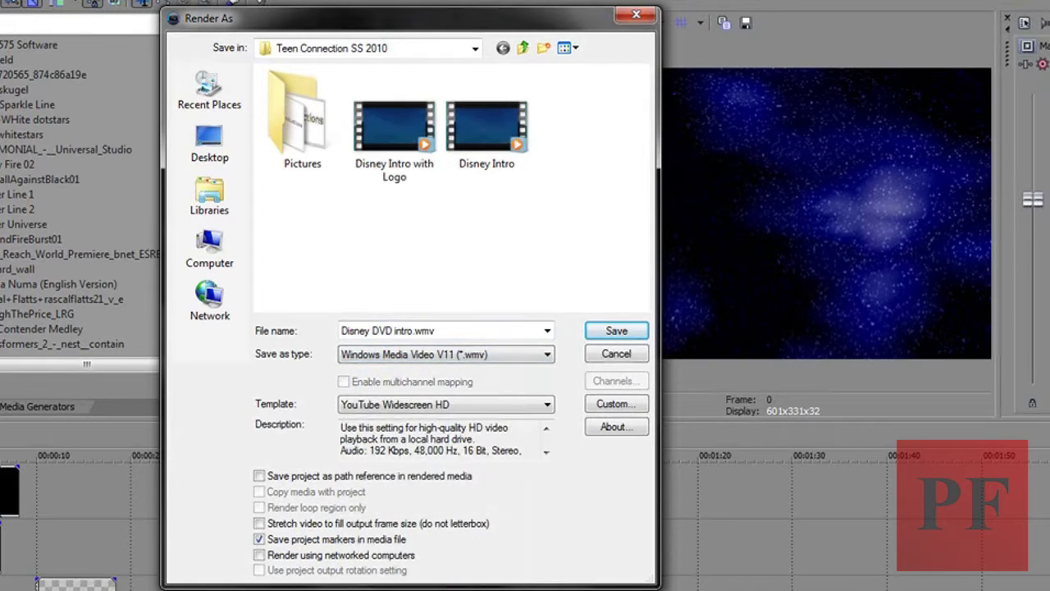
{"action": "left_click", "coordinate": [505, 355]}
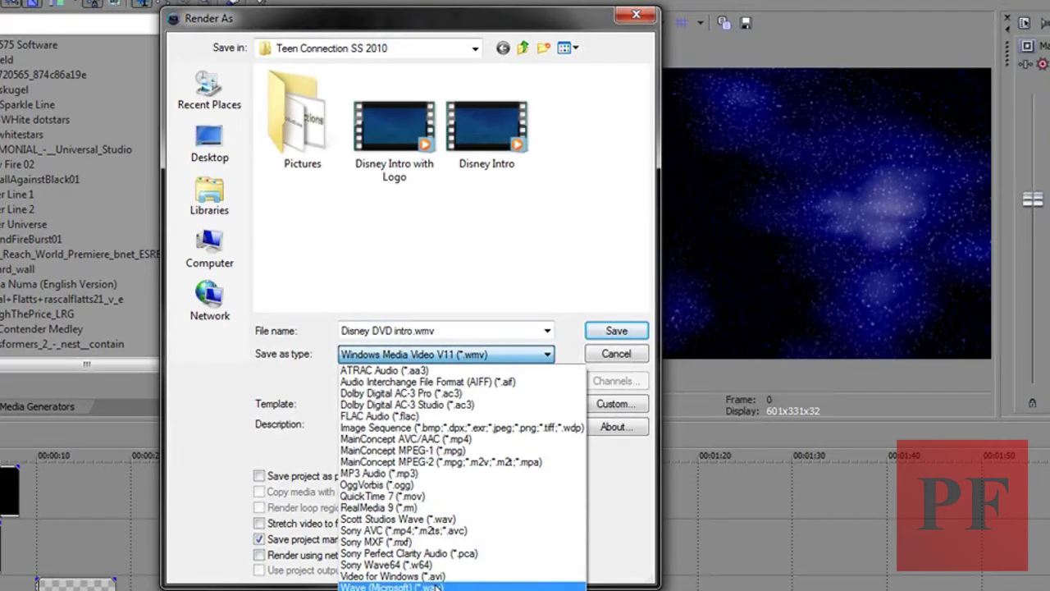
{"action": "left_click", "coordinate": [448, 576]}
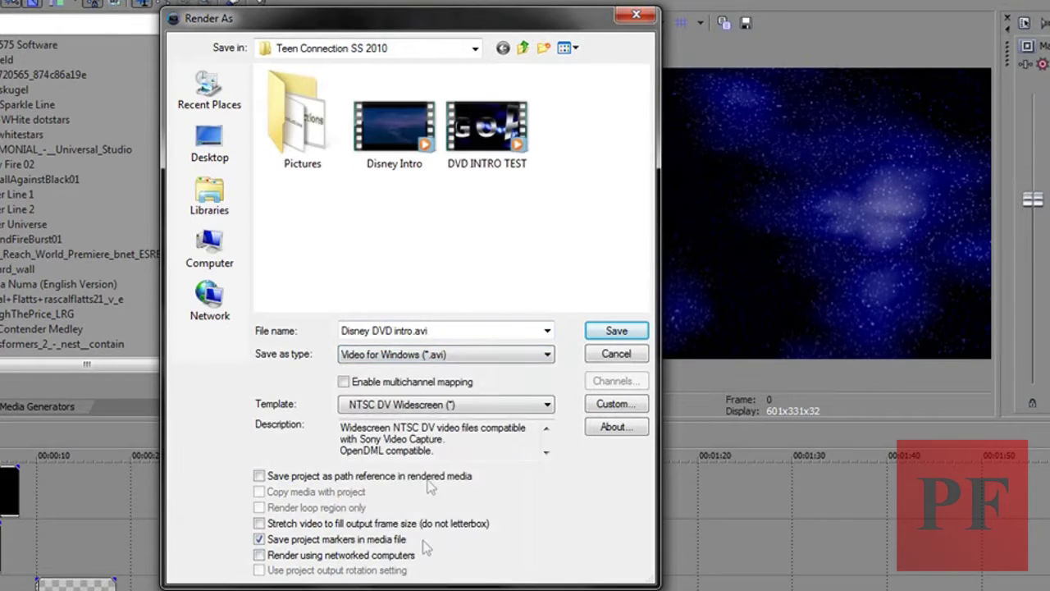
{"action": "left_click", "coordinate": [456, 355]}
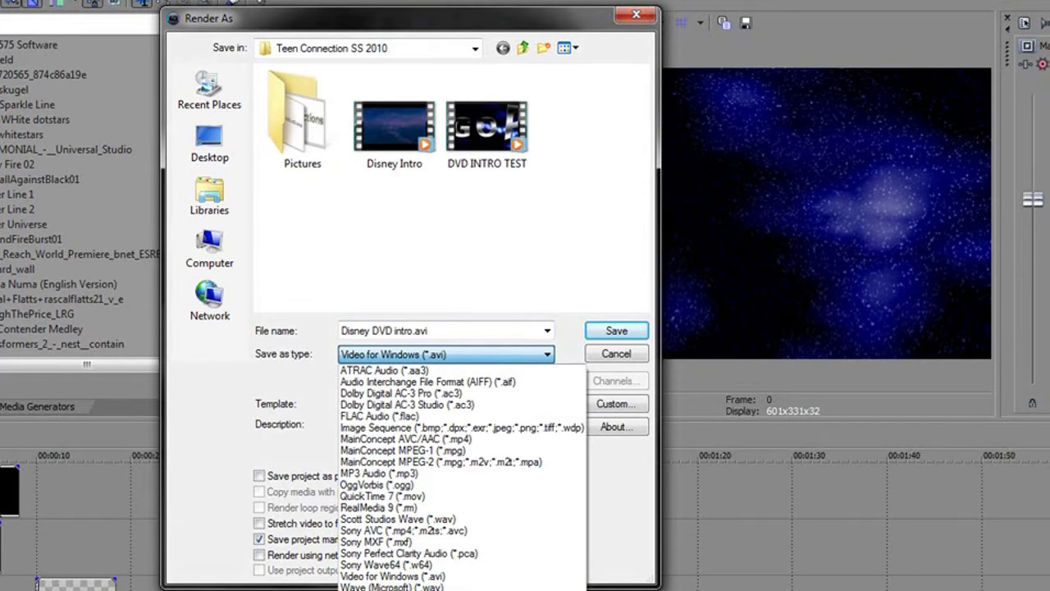
{"action": "left_click", "coordinate": [458, 585]}
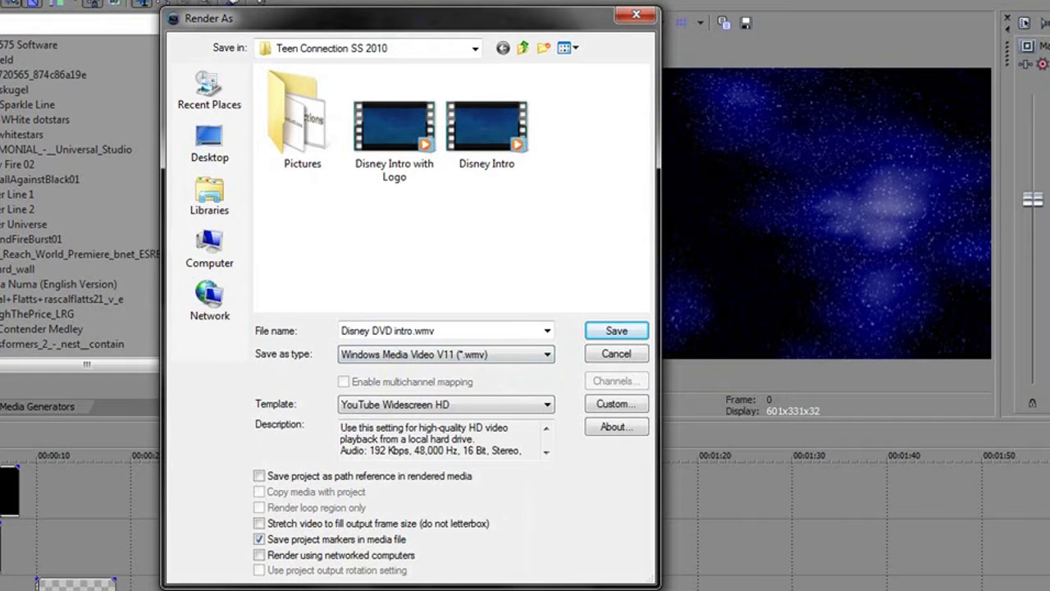
- Choose the YouTube Widescreen HD template and open its custom settings
{"action": "left_click", "coordinate": [498, 405]}
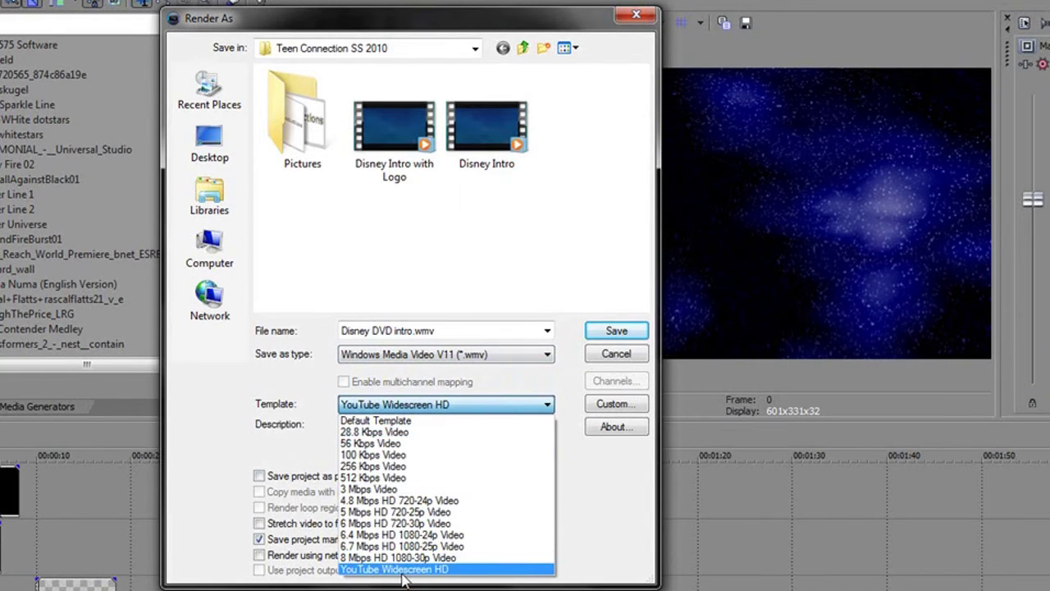
{"action": "left_click", "coordinate": [487, 400]}
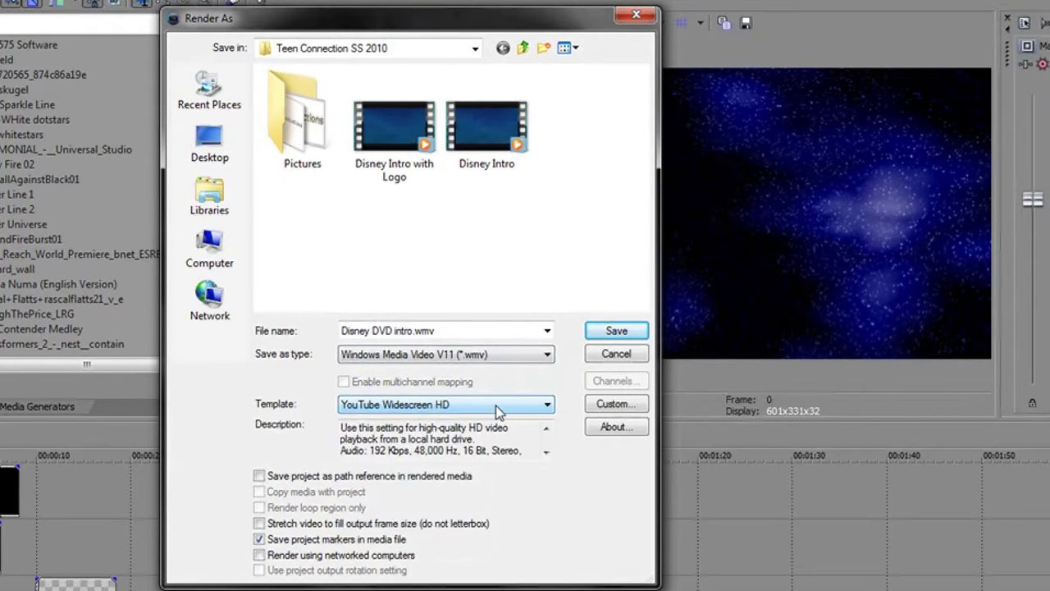
{"action": "left_click", "coordinate": [614, 404]}
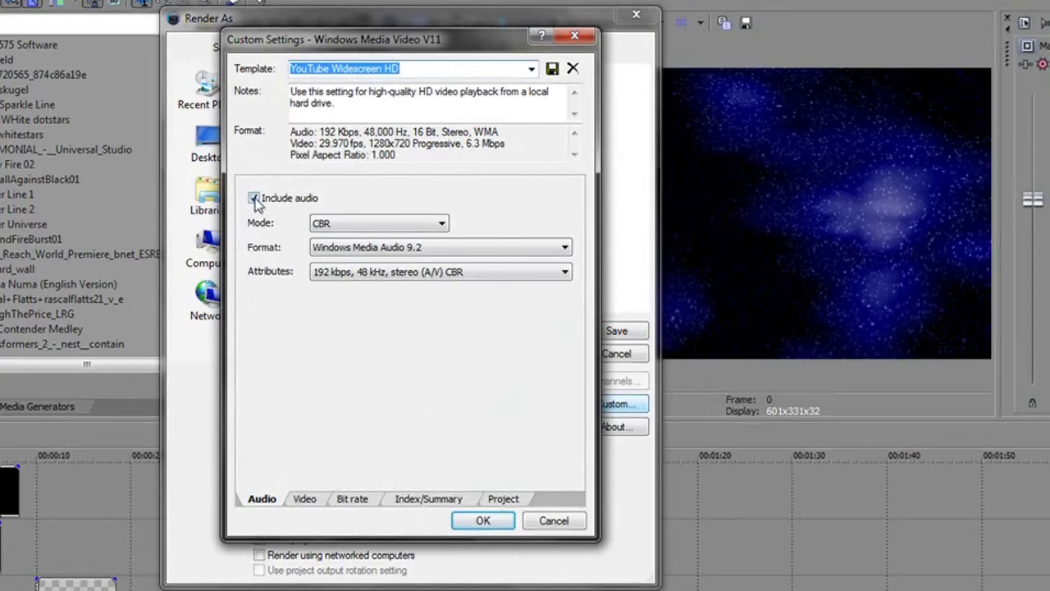
{"action": "left_click", "coordinate": [350, 225]}
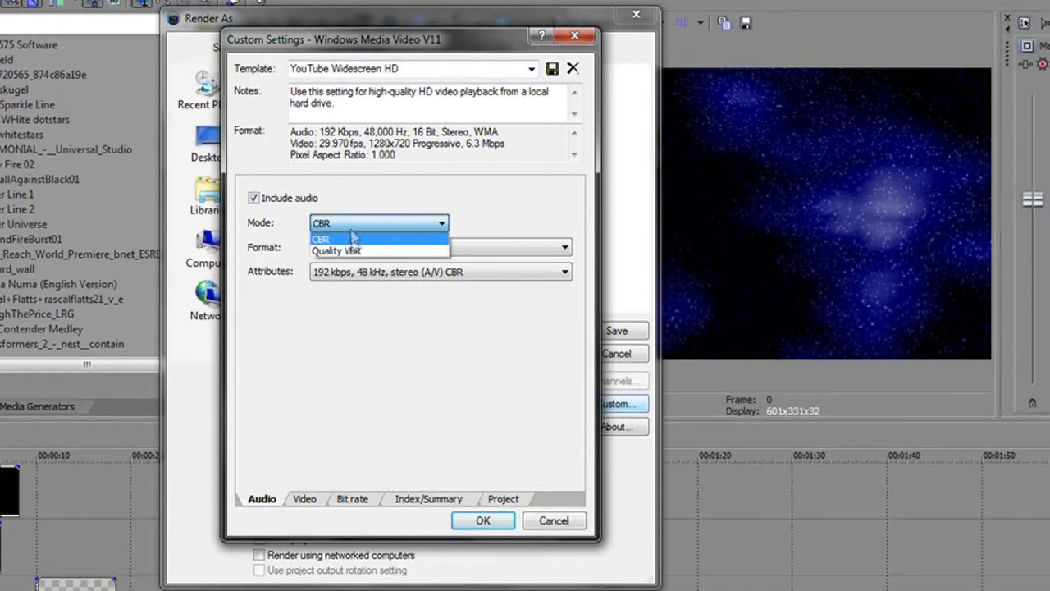
{"action": "left_click", "coordinate": [350, 224]}
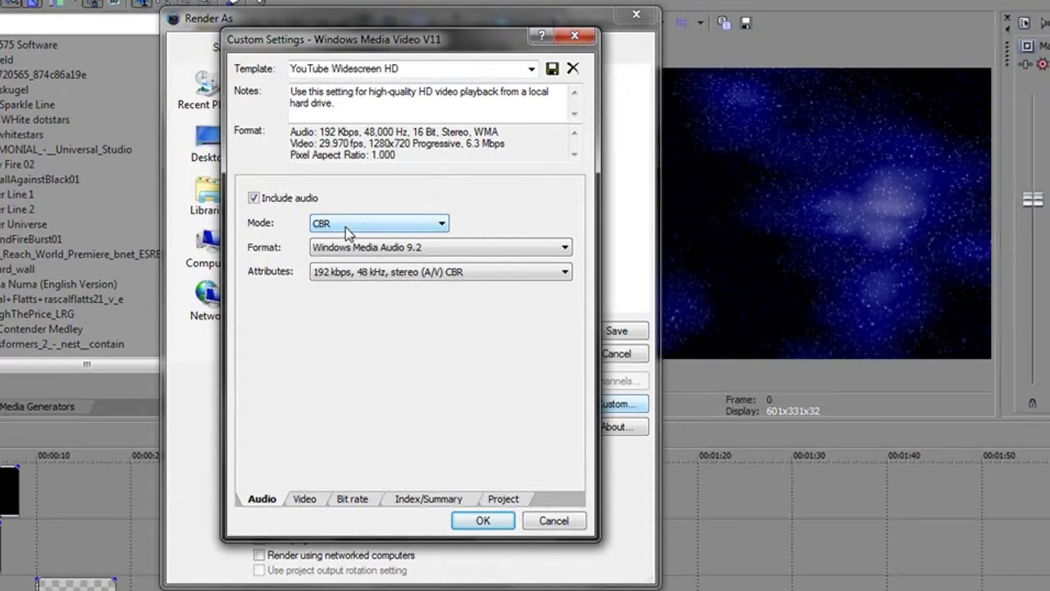
{"action": "left_click", "coordinate": [388, 249]}
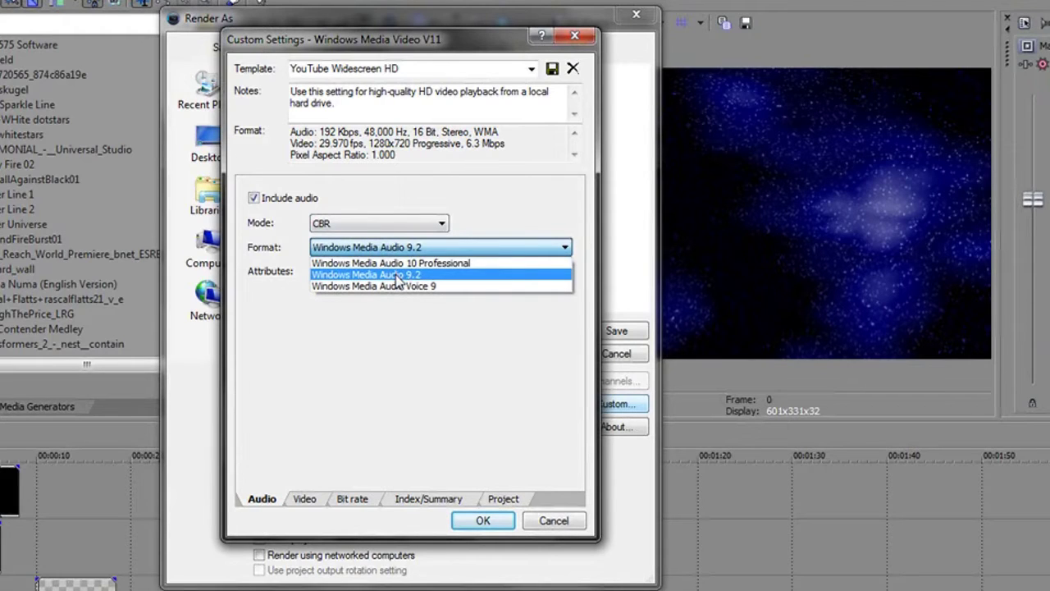
{"action": "left_click", "coordinate": [398, 277]}
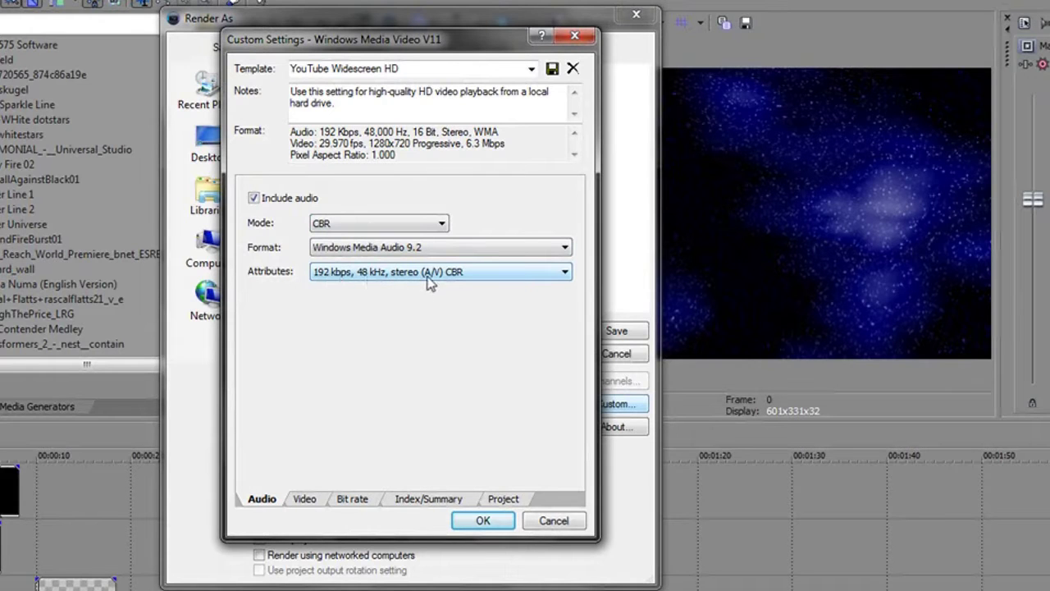
{"action": "left_click", "coordinate": [429, 281]}
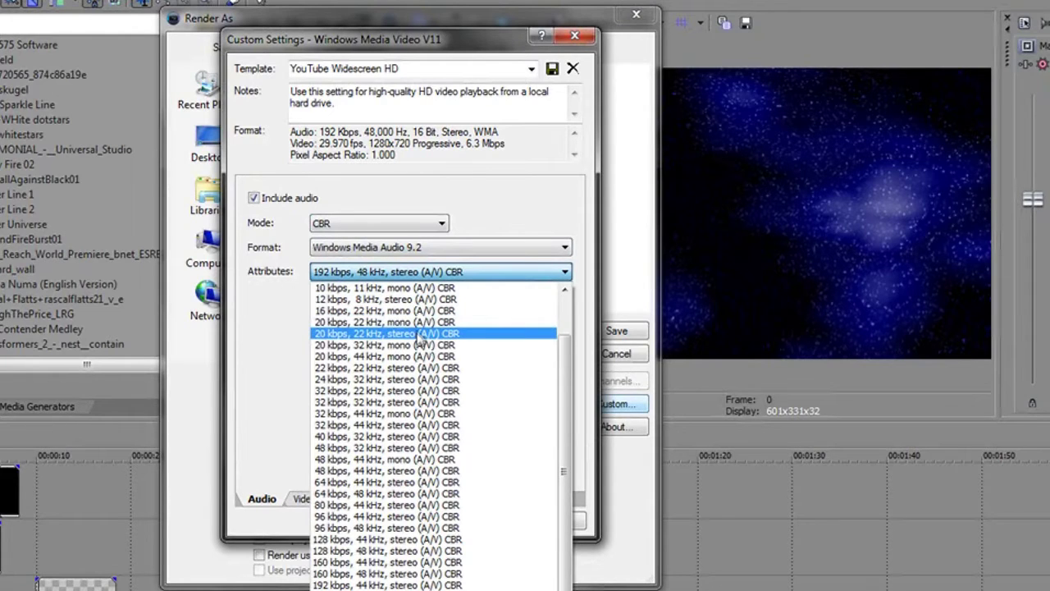
{"action": "left_click", "coordinate": [396, 585]}
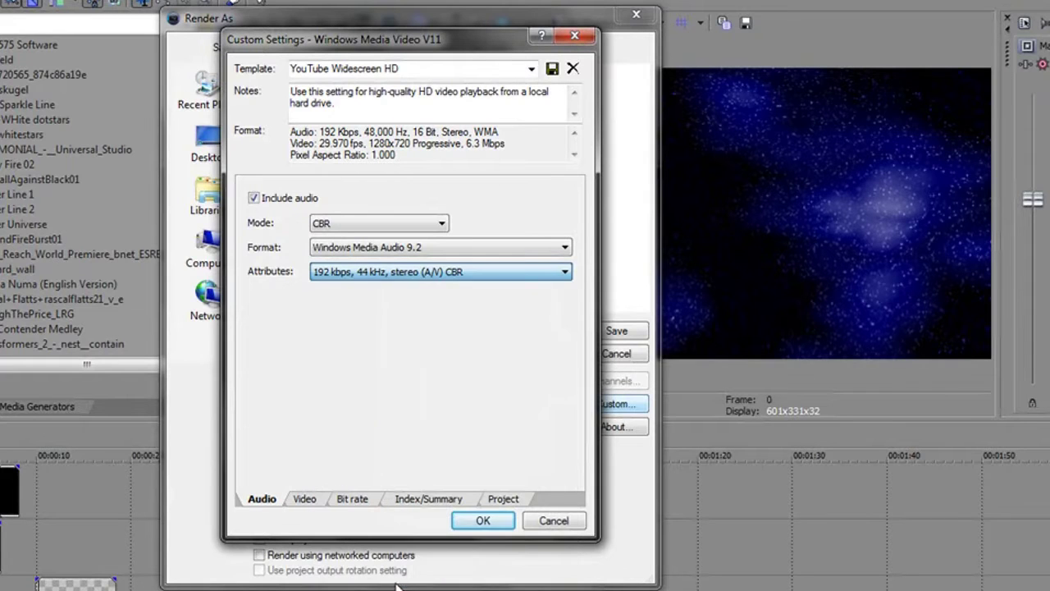
{"action": "left_click", "coordinate": [486, 279]}
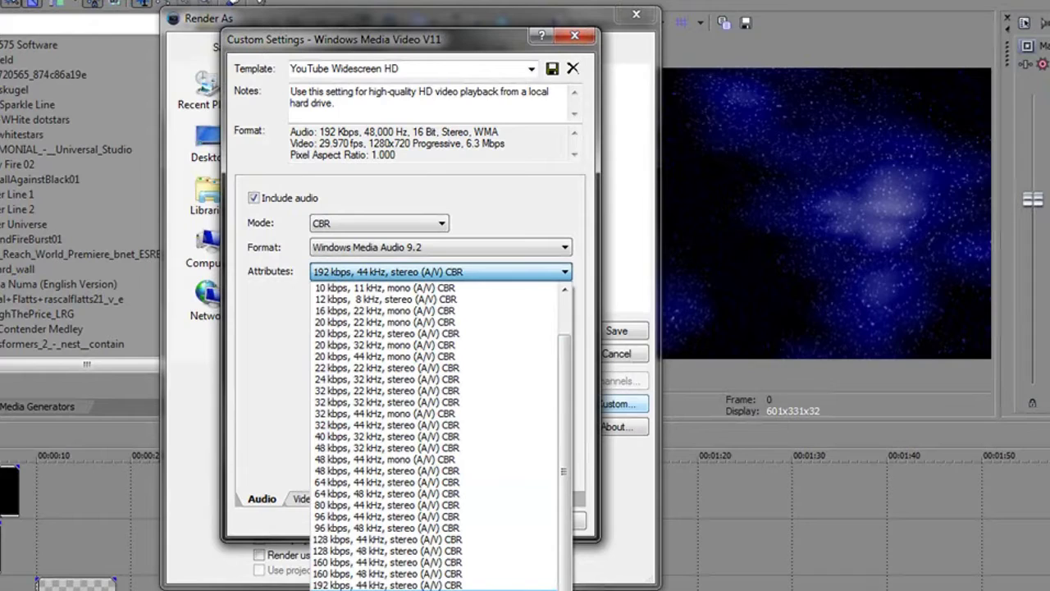
{"action": "key", "text": "Down"}
{"action": "key", "text": "Return"}
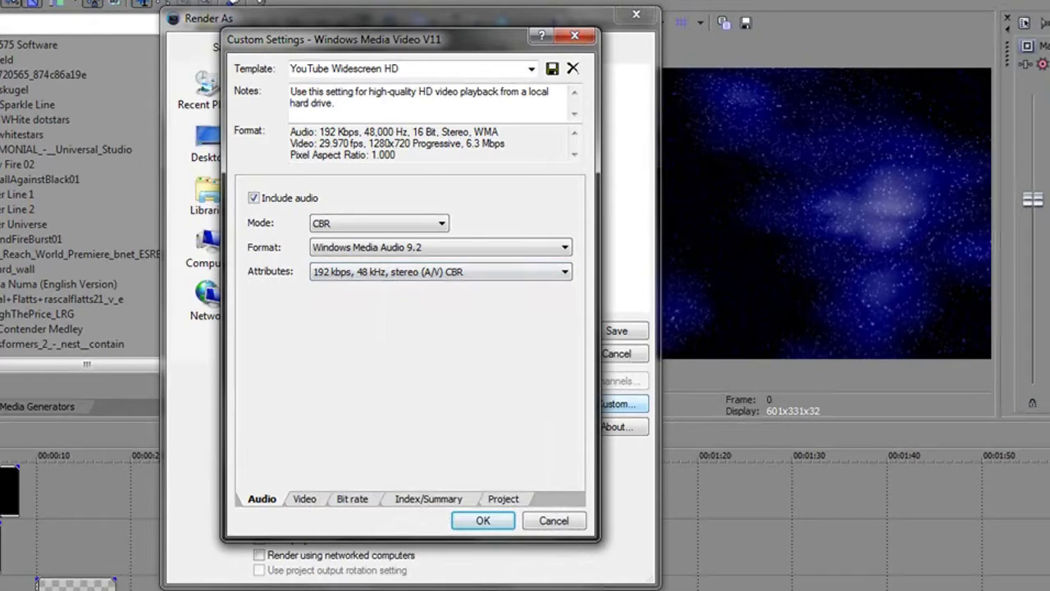
- On the Video tab, keep CBR mode, Windows Media Video 9 and 1280x720 image size
{"action": "left_click", "coordinate": [304, 500]}
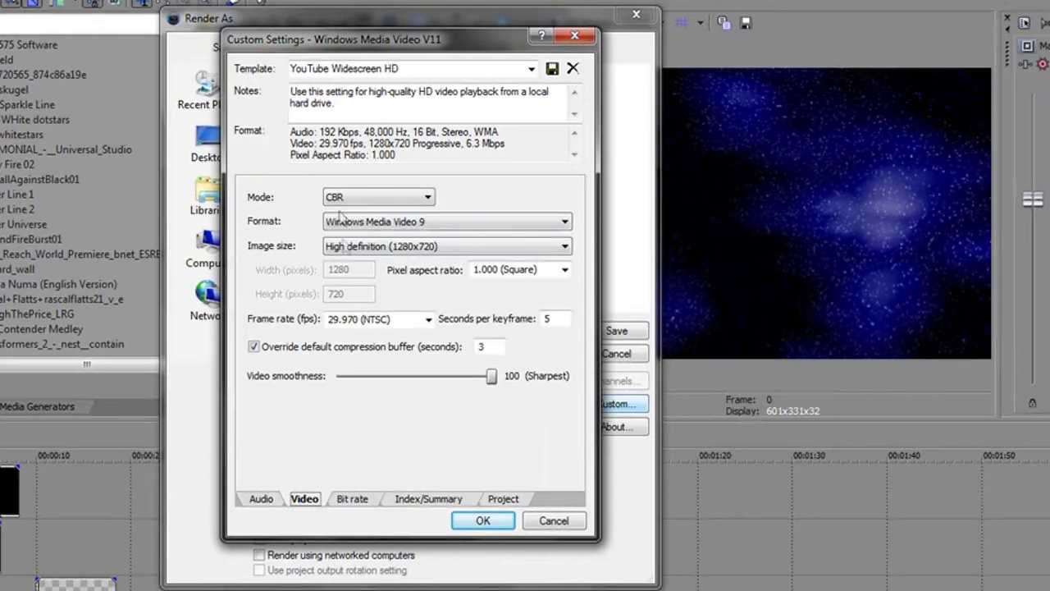
{"action": "left_click", "coordinate": [364, 200]}
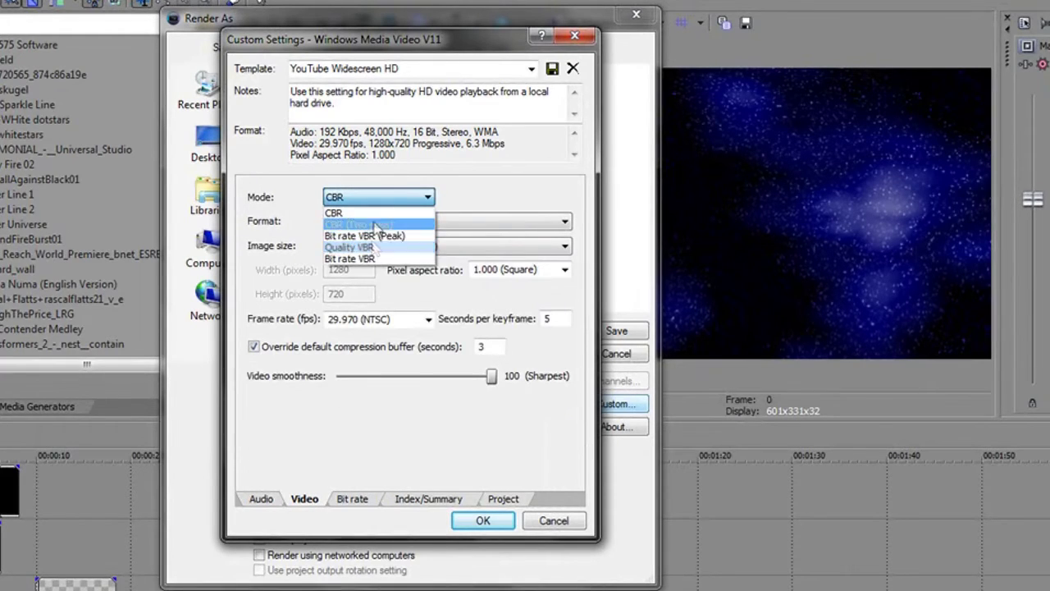
{"action": "left_click", "coordinate": [367, 202]}
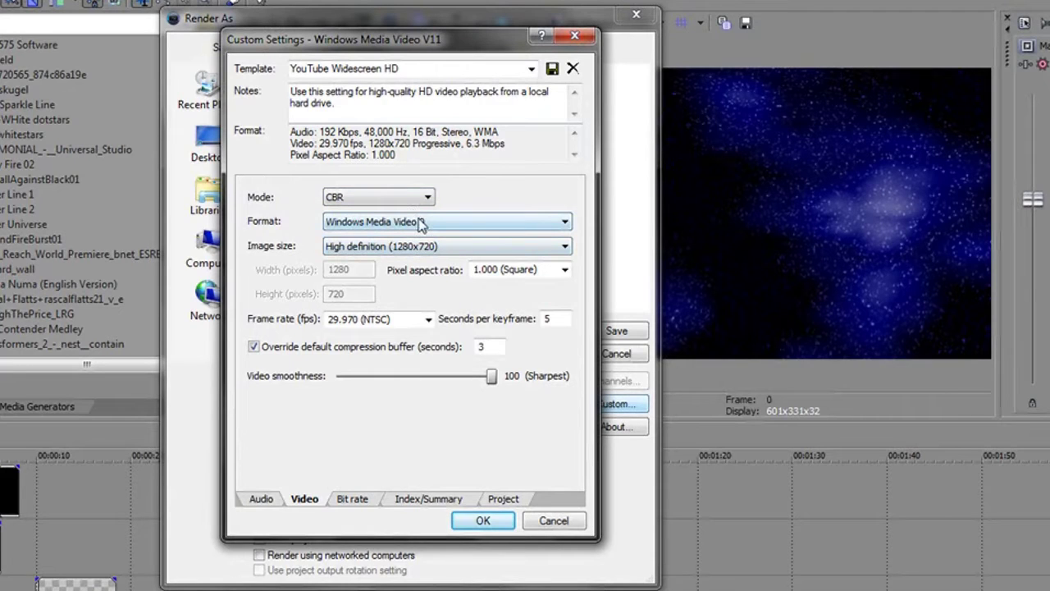
{"action": "left_click", "coordinate": [420, 222]}
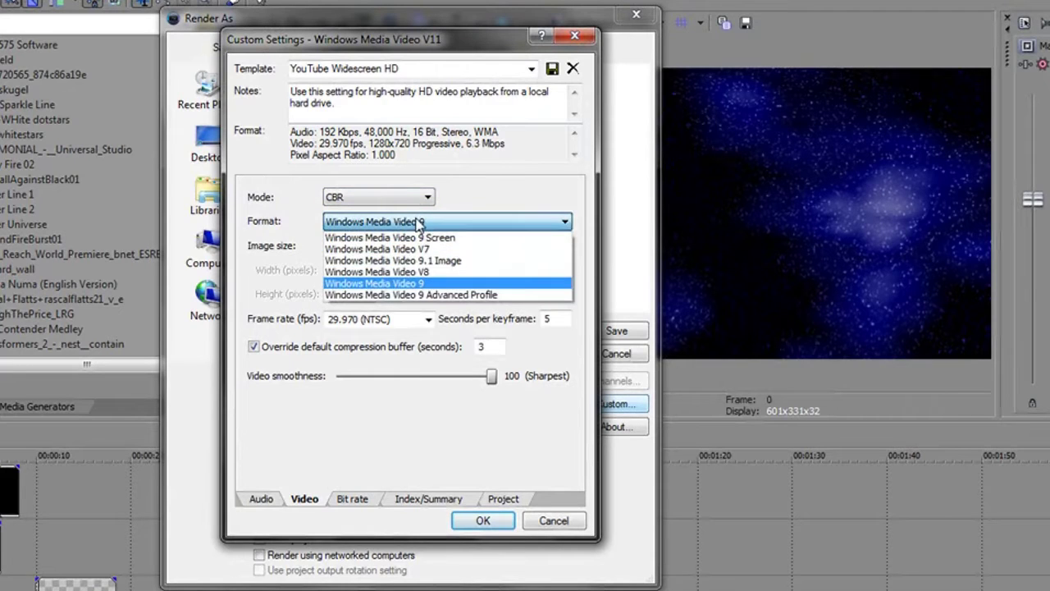
{"action": "left_click", "coordinate": [408, 283]}
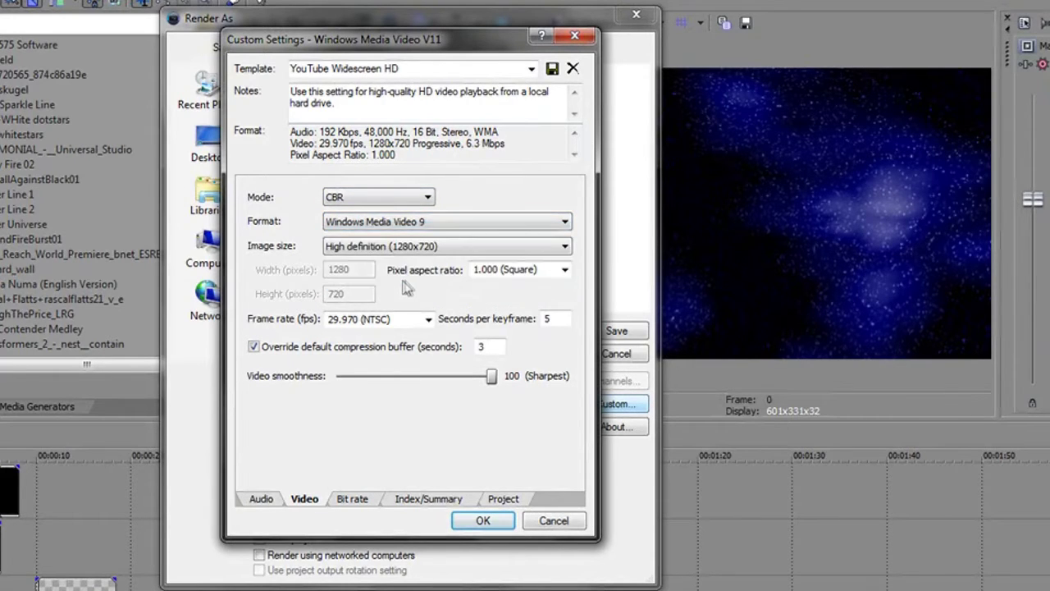
{"action": "left_click", "coordinate": [369, 247]}
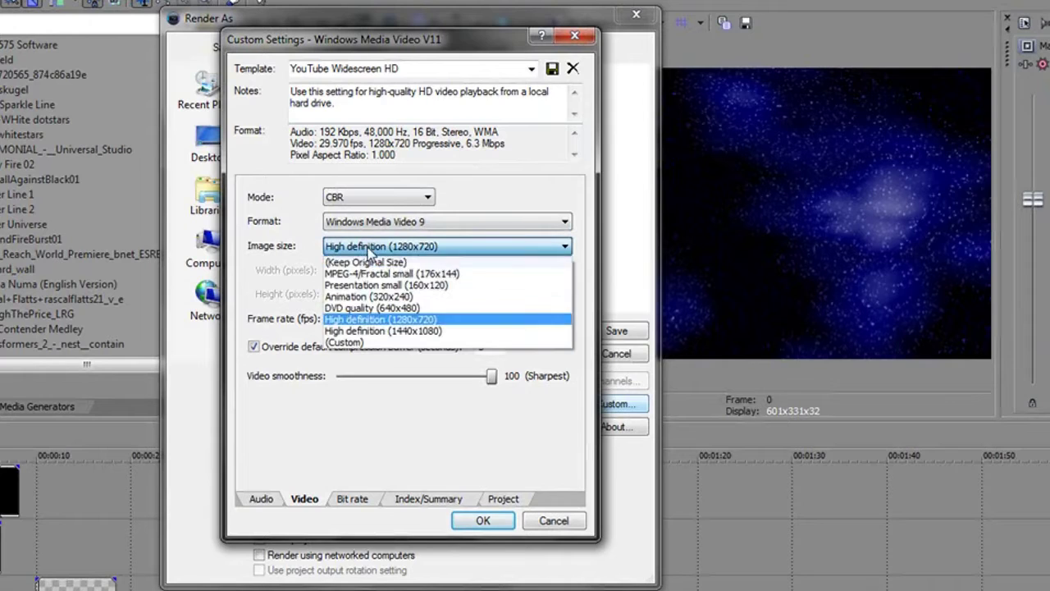
{"action": "left_click", "coordinate": [374, 320]}
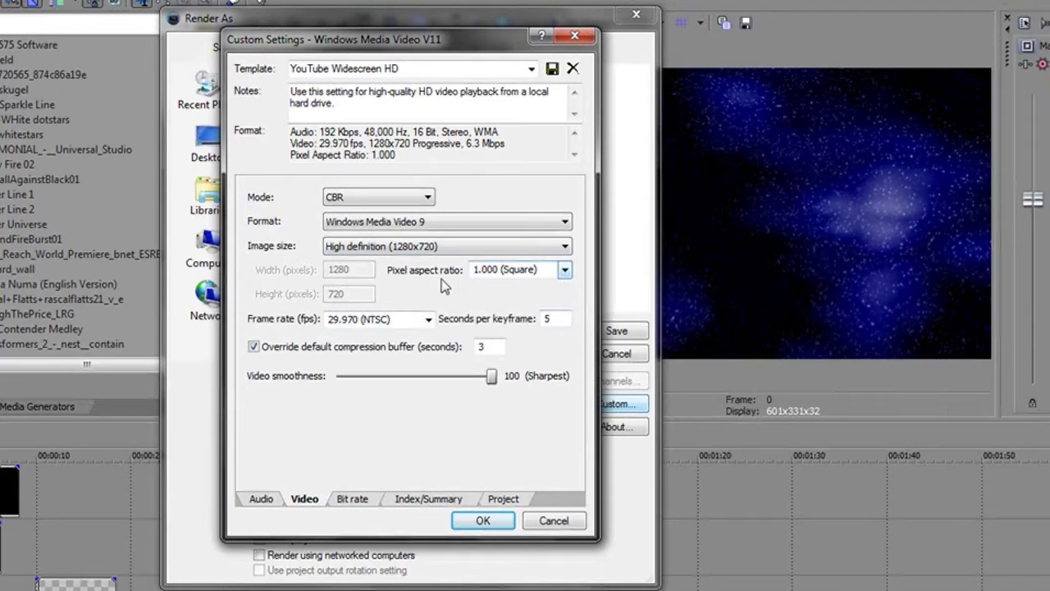
- Keep 1.000 square pixels, 29.970 fps and smoothness 100, then review the bit rate settings
{"action": "left_click", "coordinate": [565, 271]}
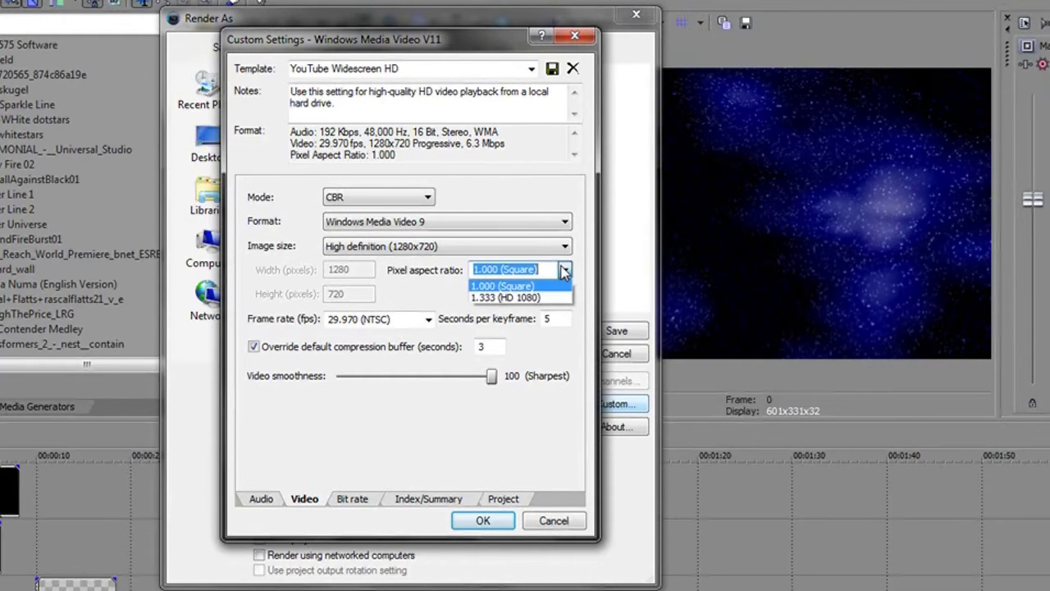
{"action": "left_click", "coordinate": [564, 271]}
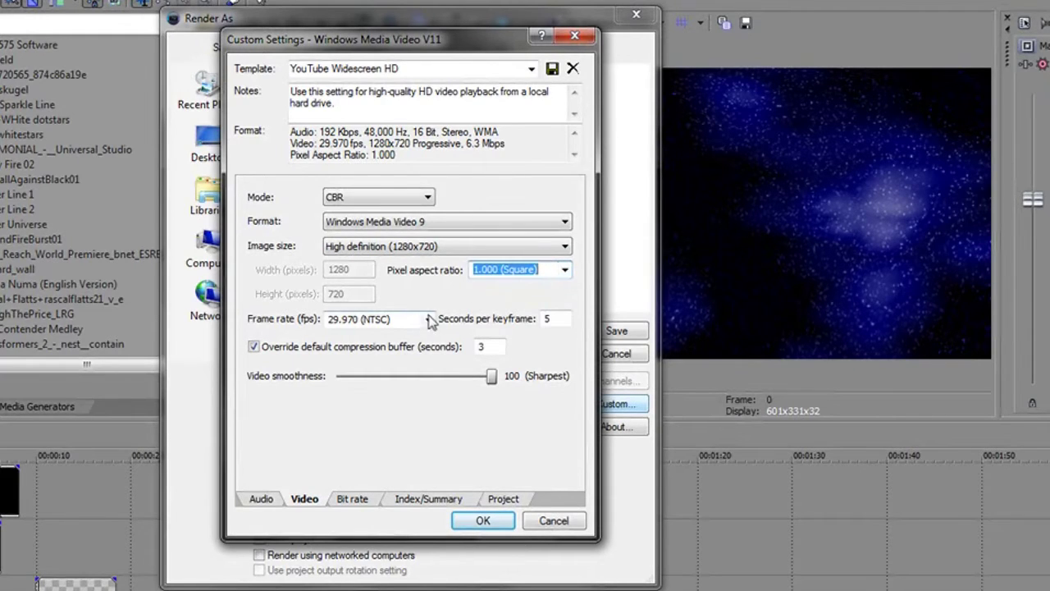
{"action": "left_click", "coordinate": [428, 319]}
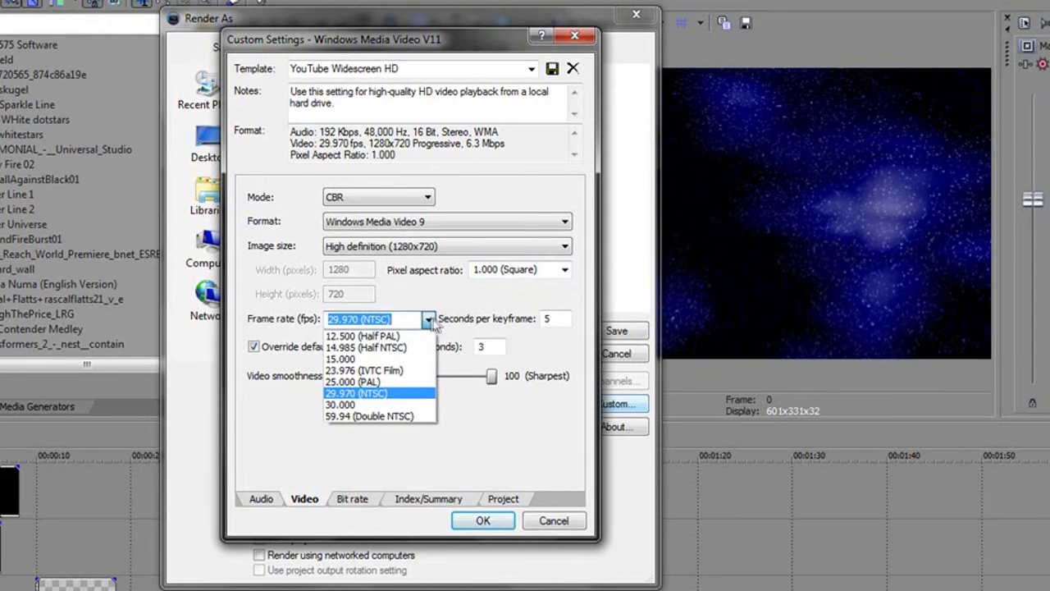
{"action": "left_click", "coordinate": [451, 291]}
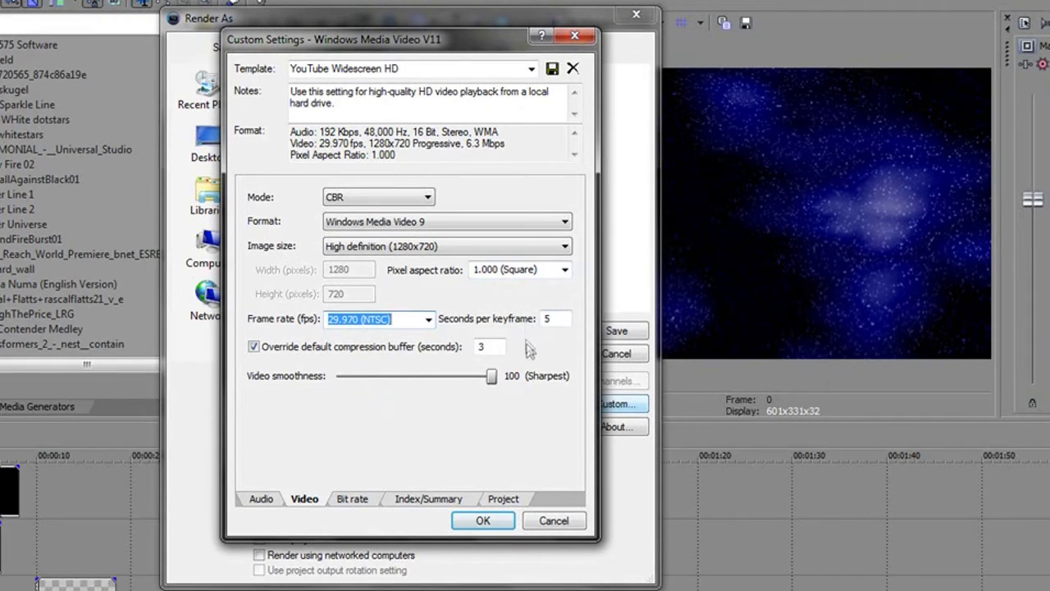
{"action": "left_click", "coordinate": [491, 376]}
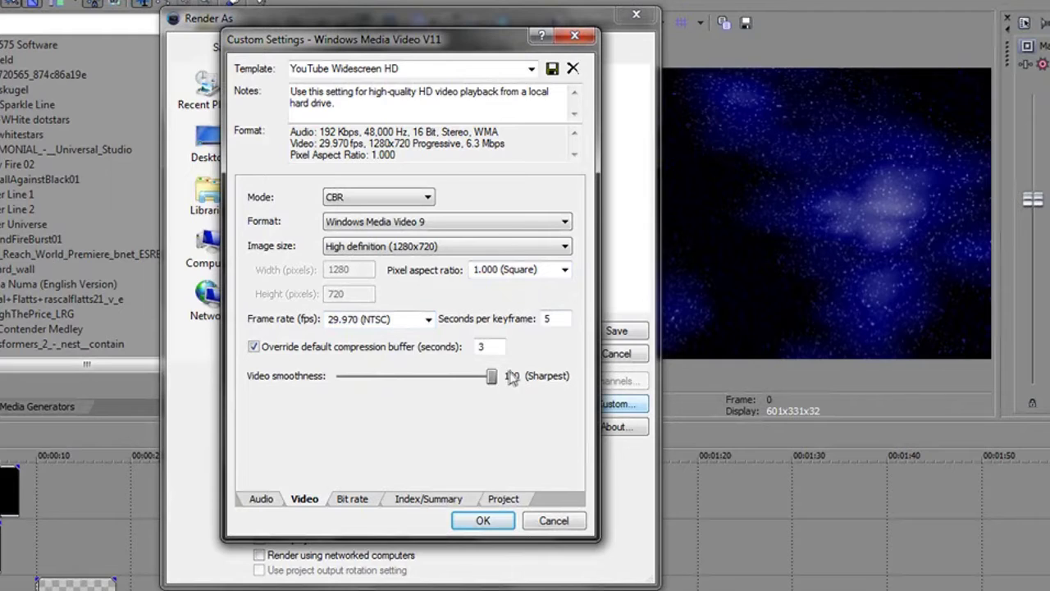
{"action": "left_click", "coordinate": [363, 500]}
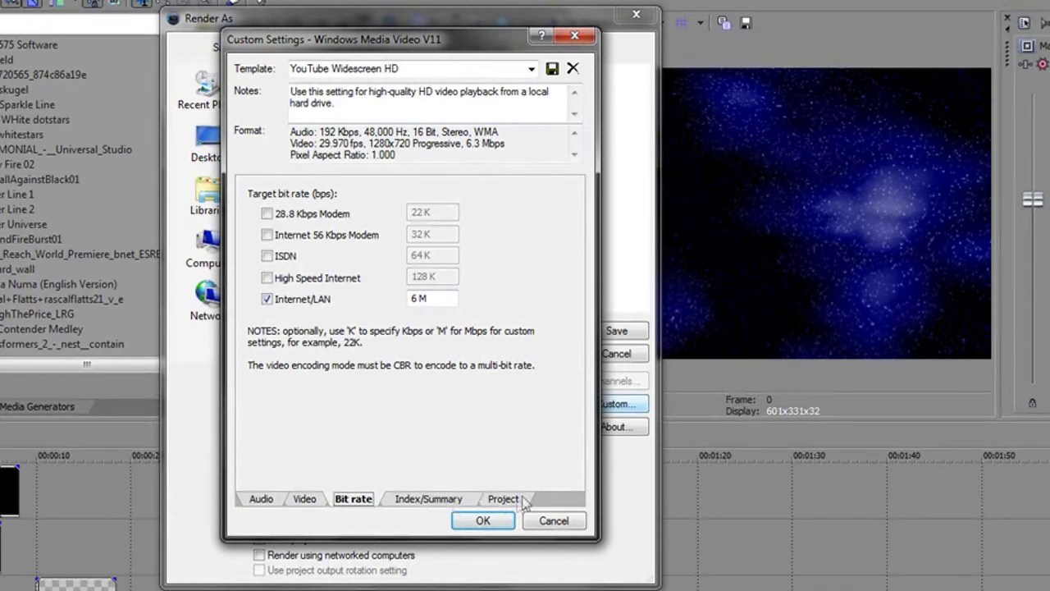
- Check the Index/Summary and Project tabs, leave rendering quality at Best, and confirm with OK
{"action": "left_click", "coordinate": [425, 501]}
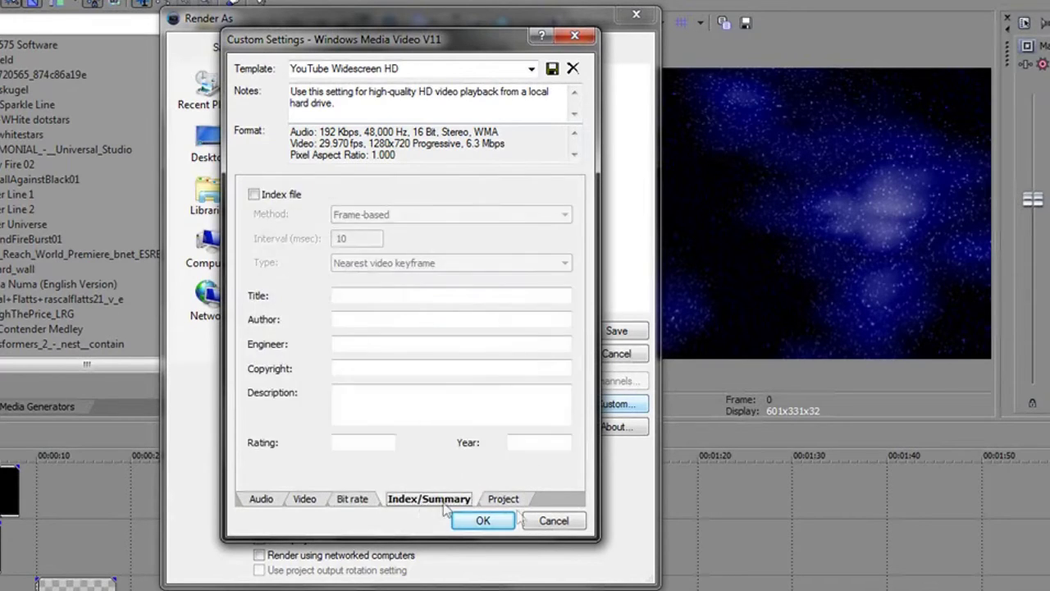
{"action": "left_click", "coordinate": [505, 501]}
{"action": "left_click", "coordinate": [460, 198]}
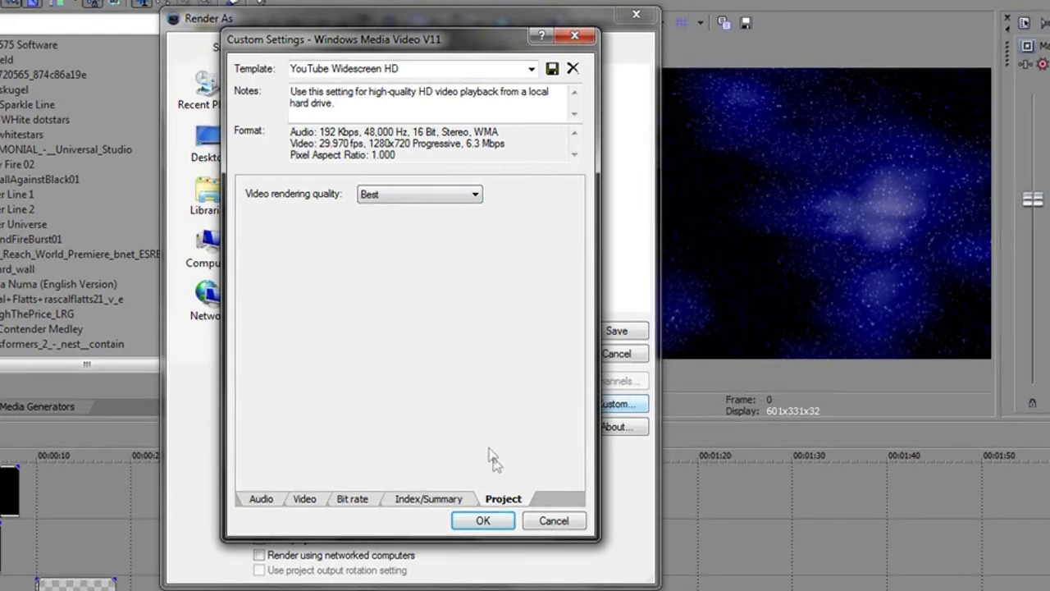
{"action": "left_click", "coordinate": [501, 519]}
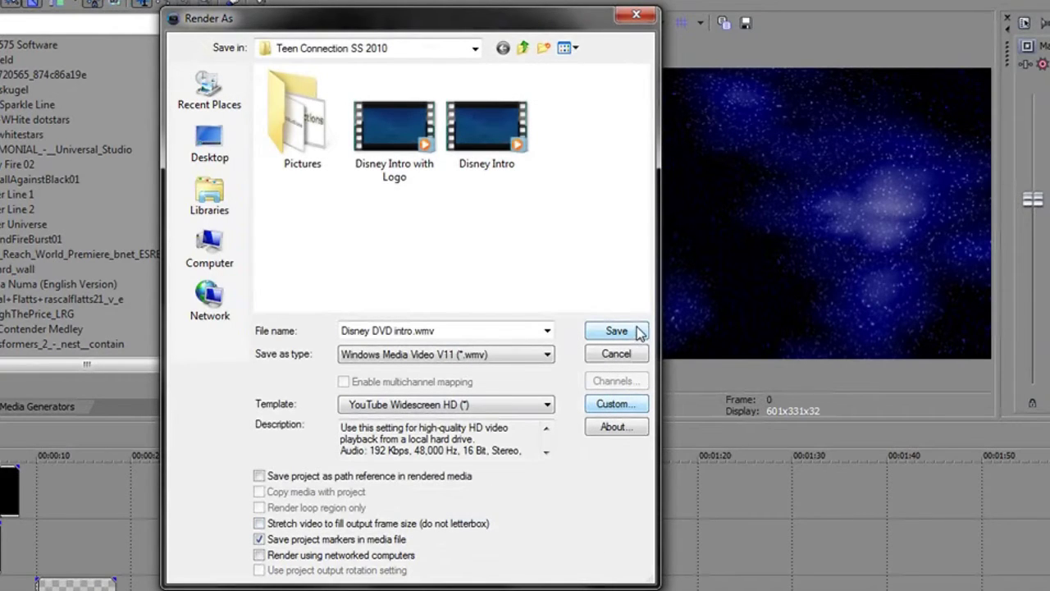
- Cancel the Render As dialog and browse the View menu
{"action": "left_click", "coordinate": [616, 354]}
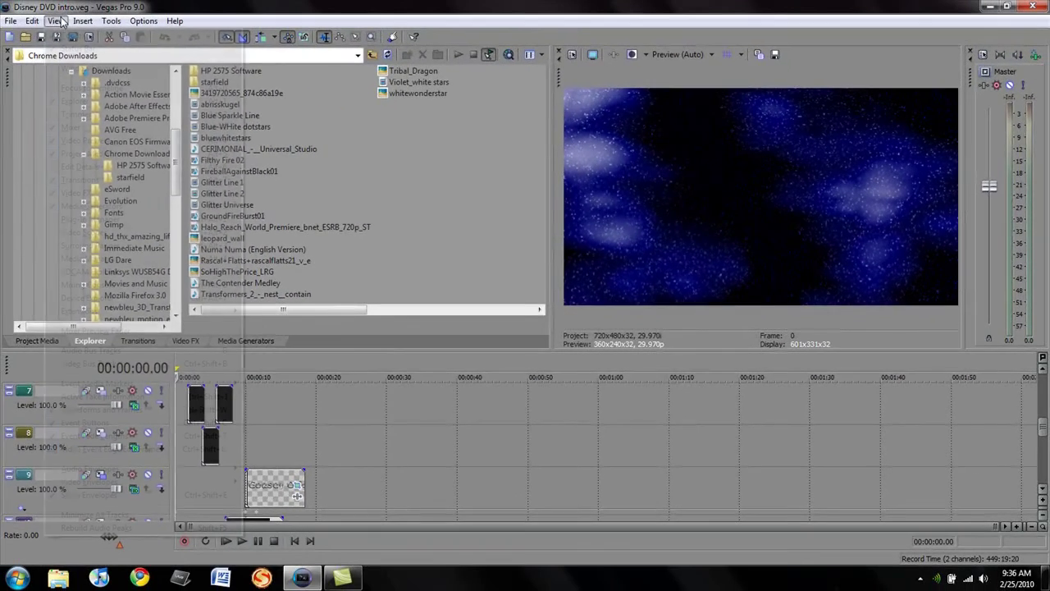
{"action": "left_click", "coordinate": [59, 20]}
{"action": "mouse_move", "coordinate": [115, 22]}
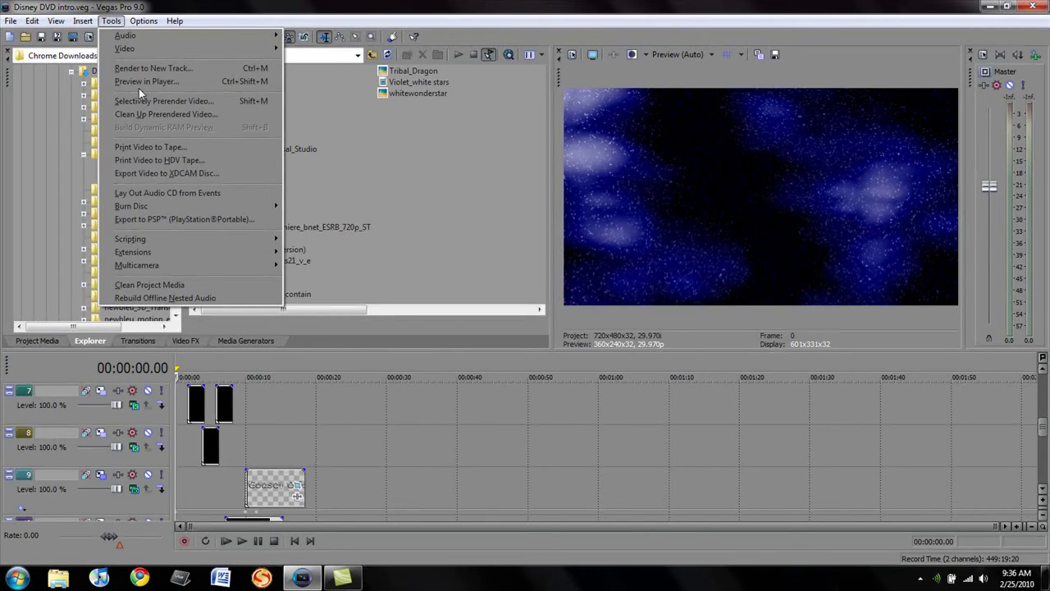
{"action": "left_click", "coordinate": [110, 22]}
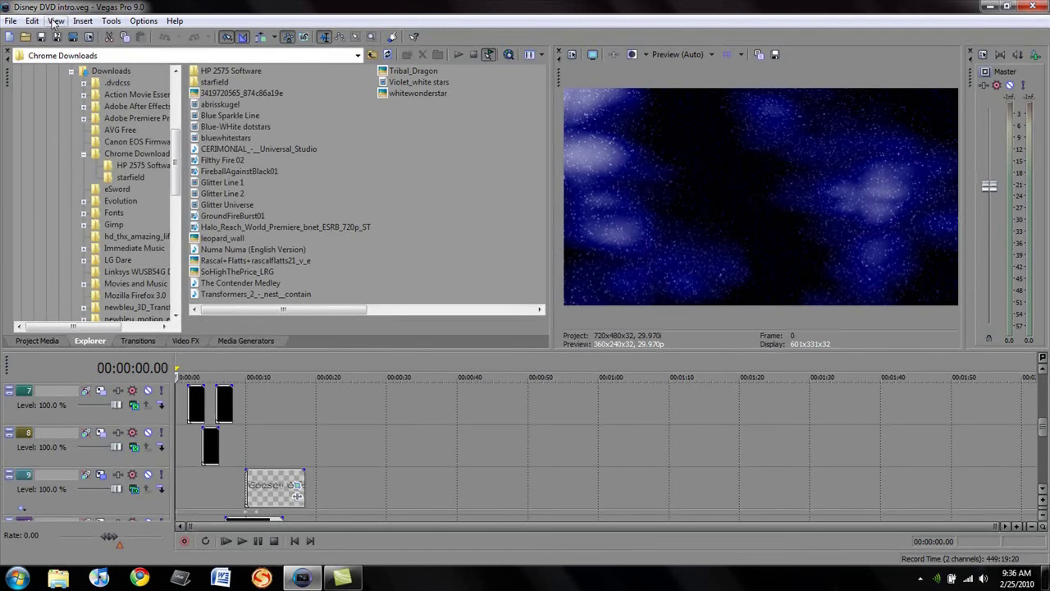
{"action": "left_click", "coordinate": [8, 21]}
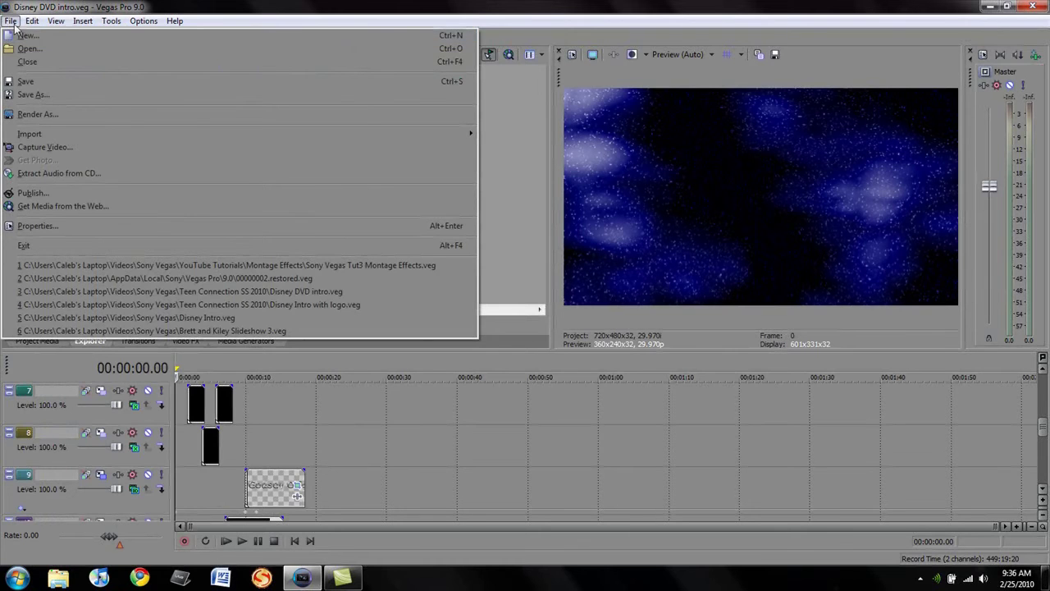
{"action": "mouse_move", "coordinate": [50, 24]}
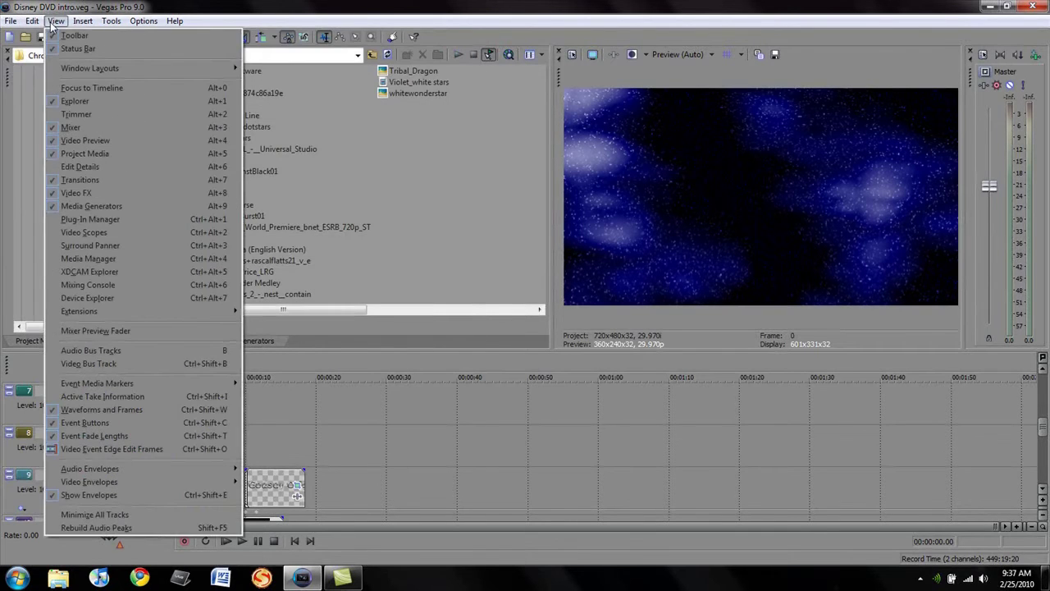
{"action": "mouse_move", "coordinate": [89, 23]}
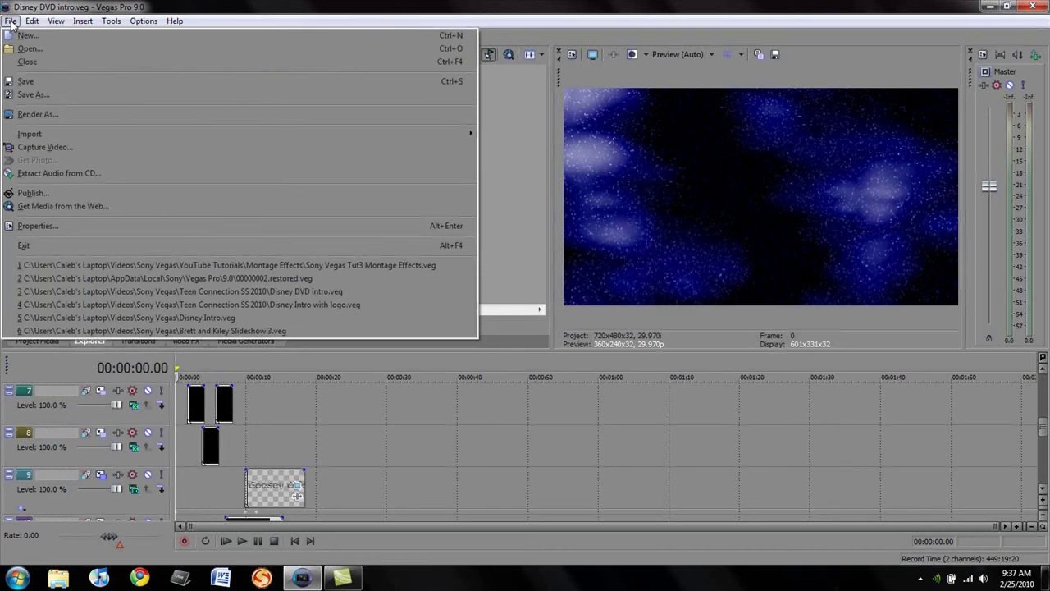
{"action": "left_click", "coordinate": [12, 21]}
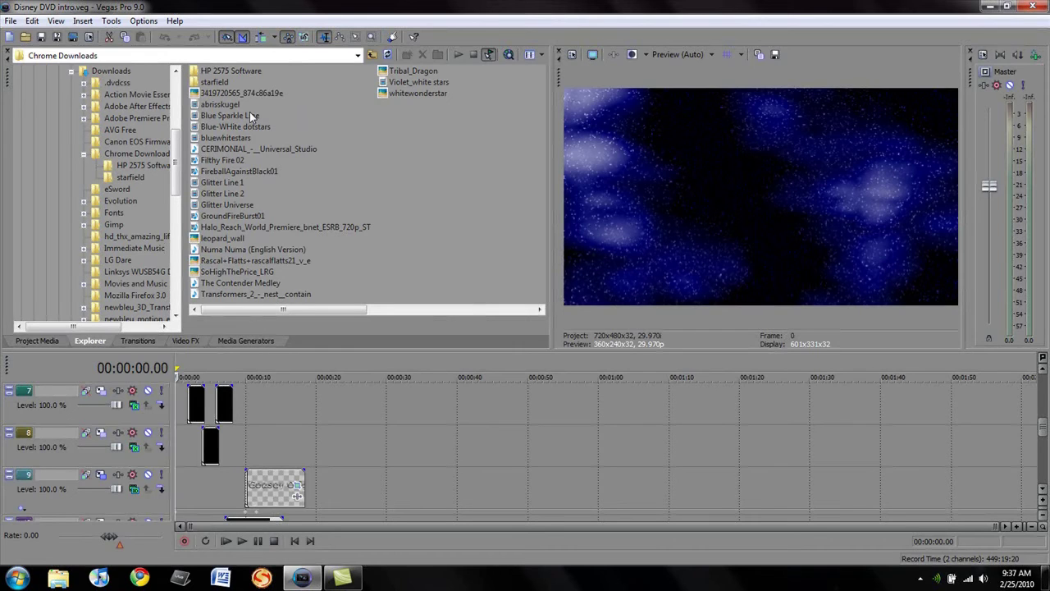
- Scroll the timeline vertically to show tracks 1–3 at the top
{"action": "left_click_drag", "start_coordinate": [1043, 427], "coordinate": [1041, 380]}
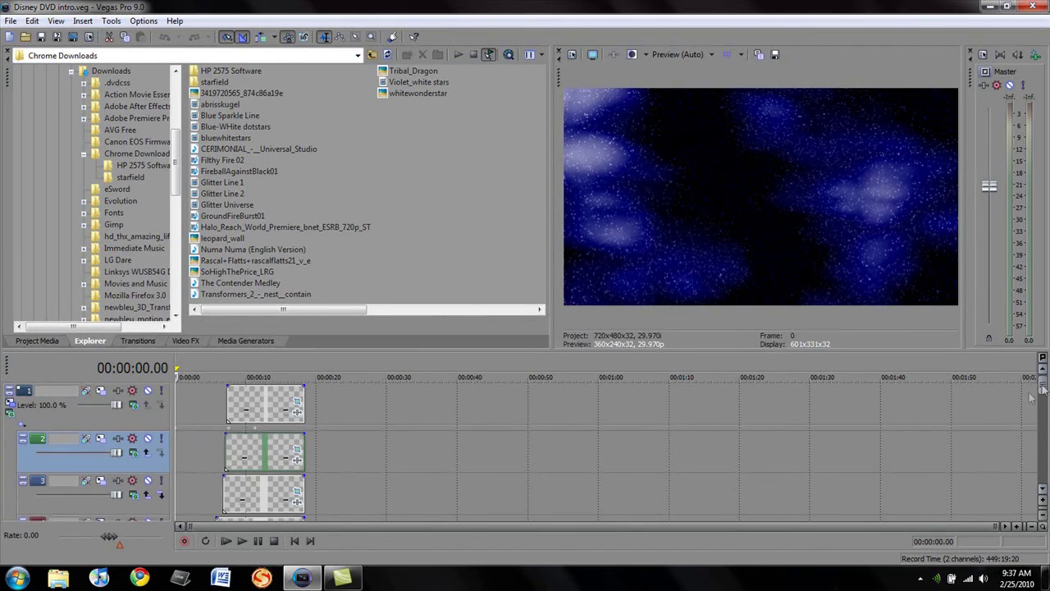
{"action": "mouse_move", "coordinate": [1043, 386]}
{"action": "left_mouse_down"}
{"action": "mouse_move", "coordinate": [1045, 499]}
{"action": "mouse_move", "coordinate": [1045, 382]}
{"action": "left_mouse_up"}
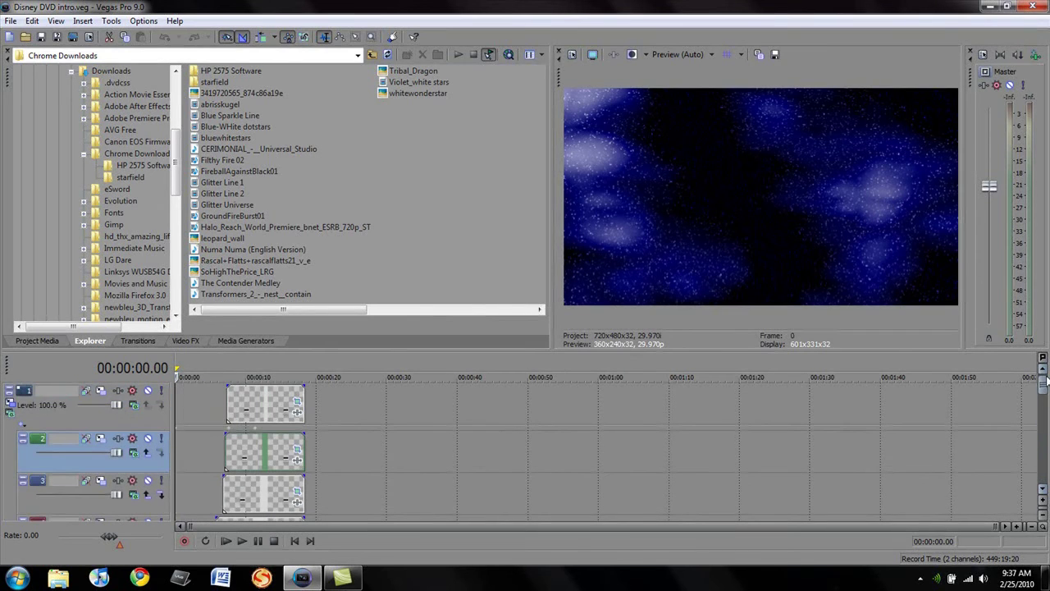